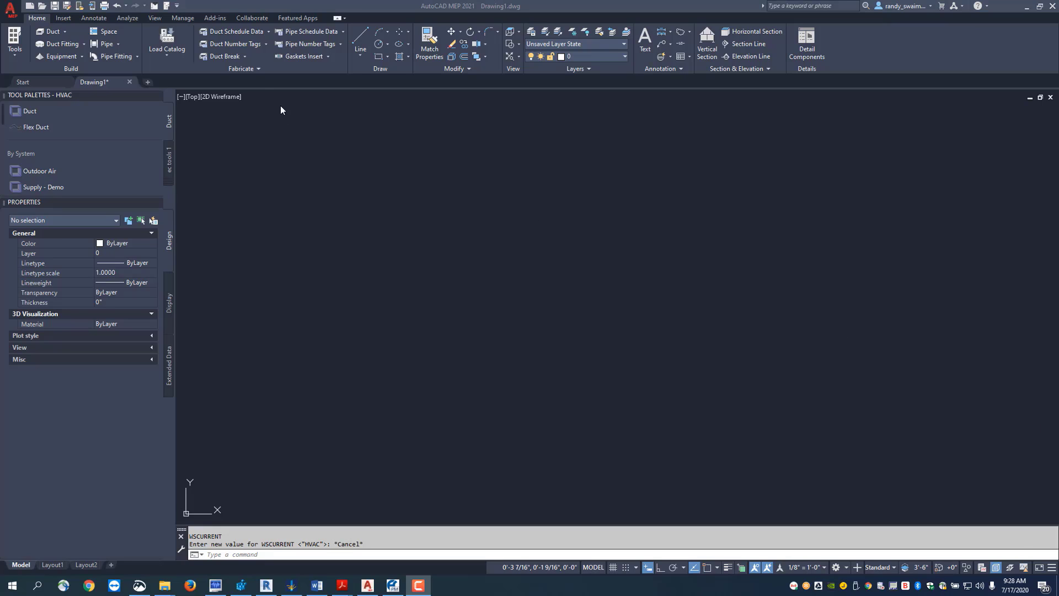
# Examine the HVAC routing preference styles defined in Drawing1 and close the Style Manager
pyautogui.click(184, 18)
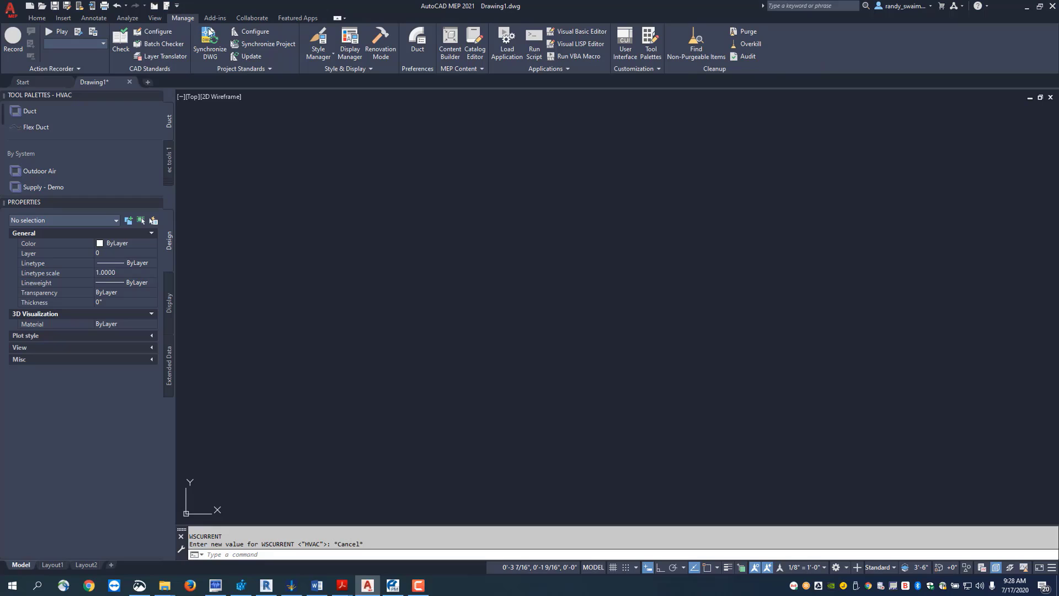
pyautogui.click(334, 52)
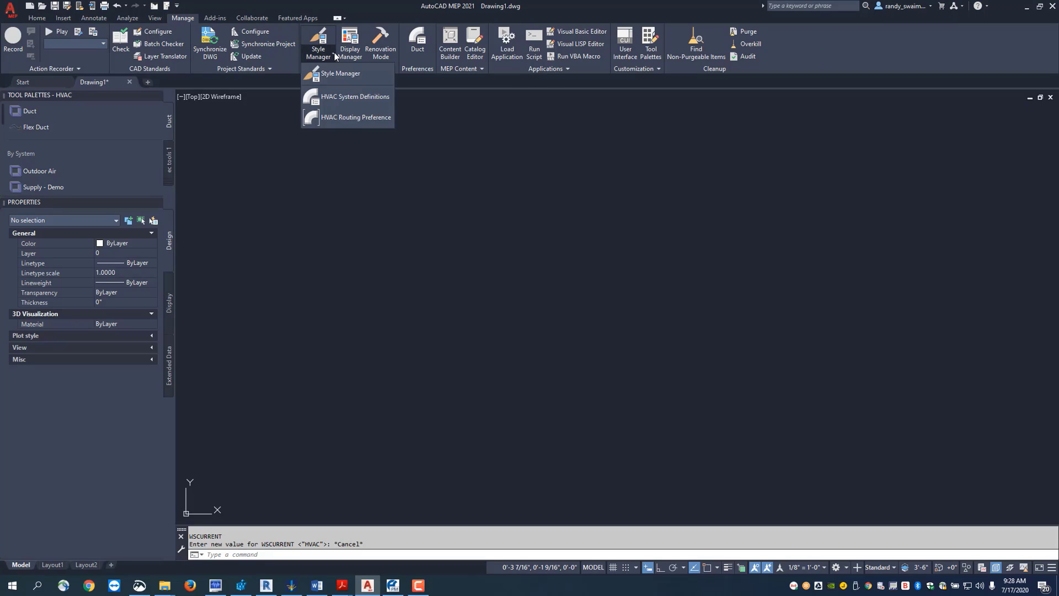
pyautogui.click(327, 118)
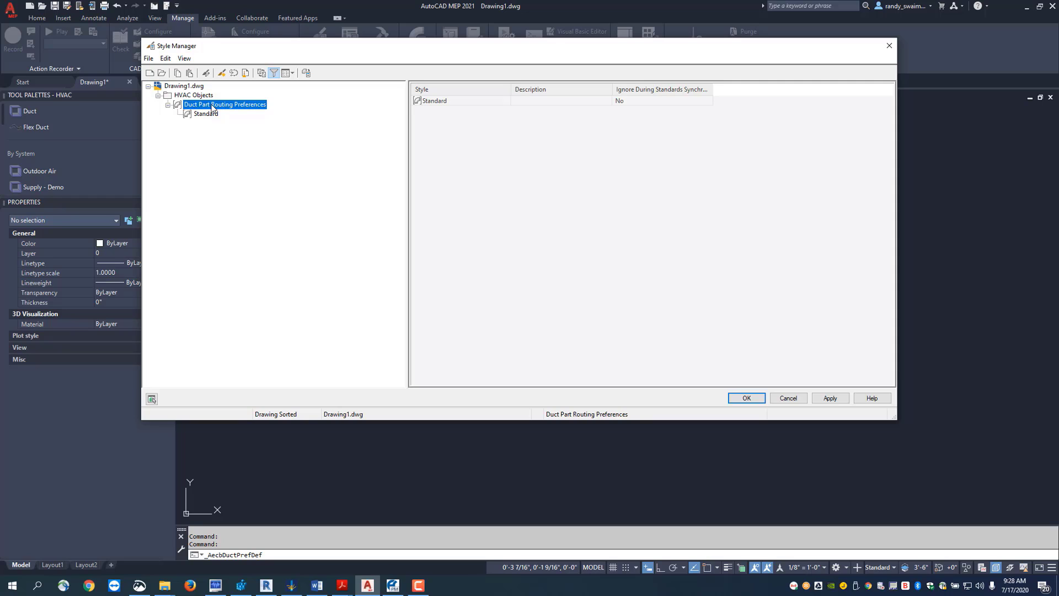
pyautogui.click(830, 399)
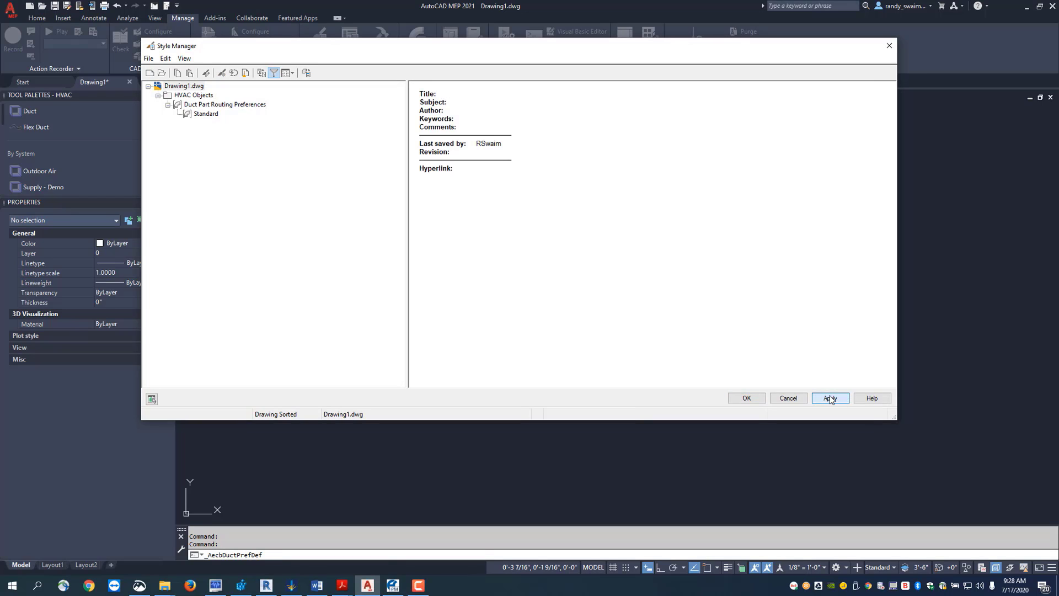
pyautogui.click(890, 49)
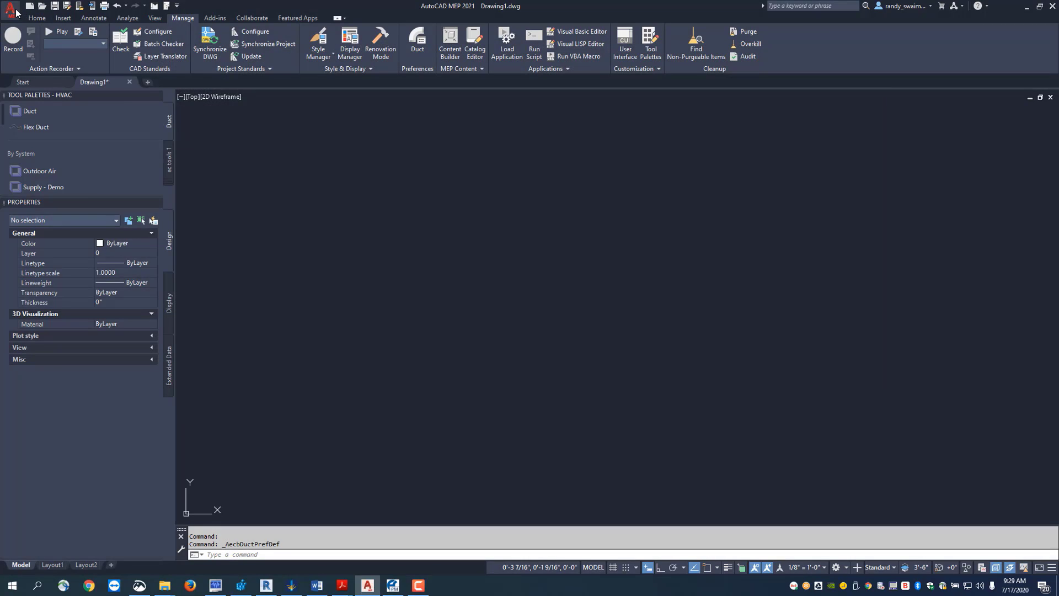
# Create a new drawing and open its HVAC routing preferences for editing
pyautogui.click(17, 11)
pyautogui.click(16, 10)
pyautogui.click(31, 7)
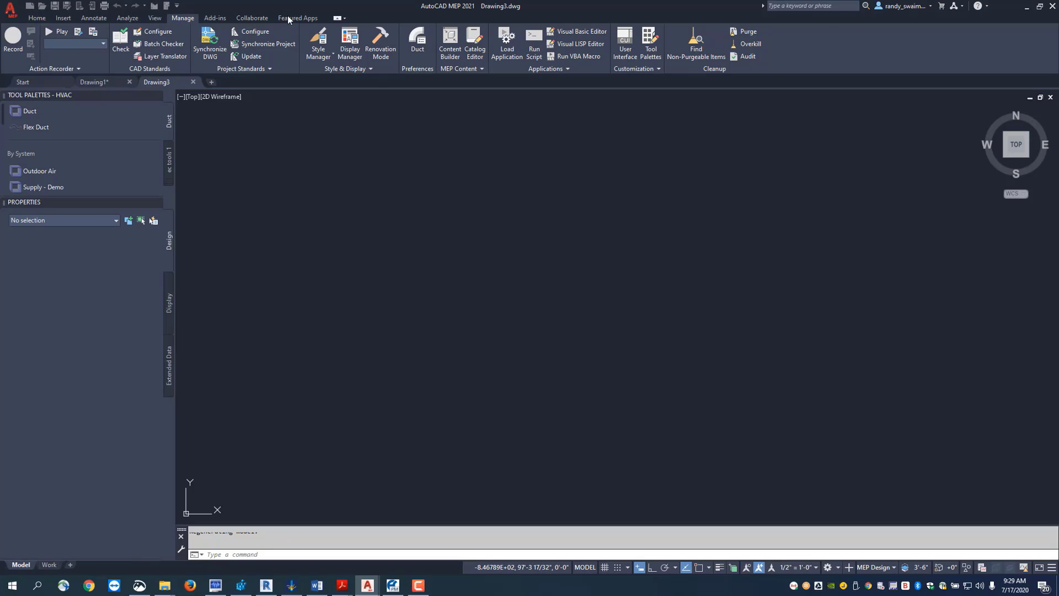
pyautogui.click(334, 56)
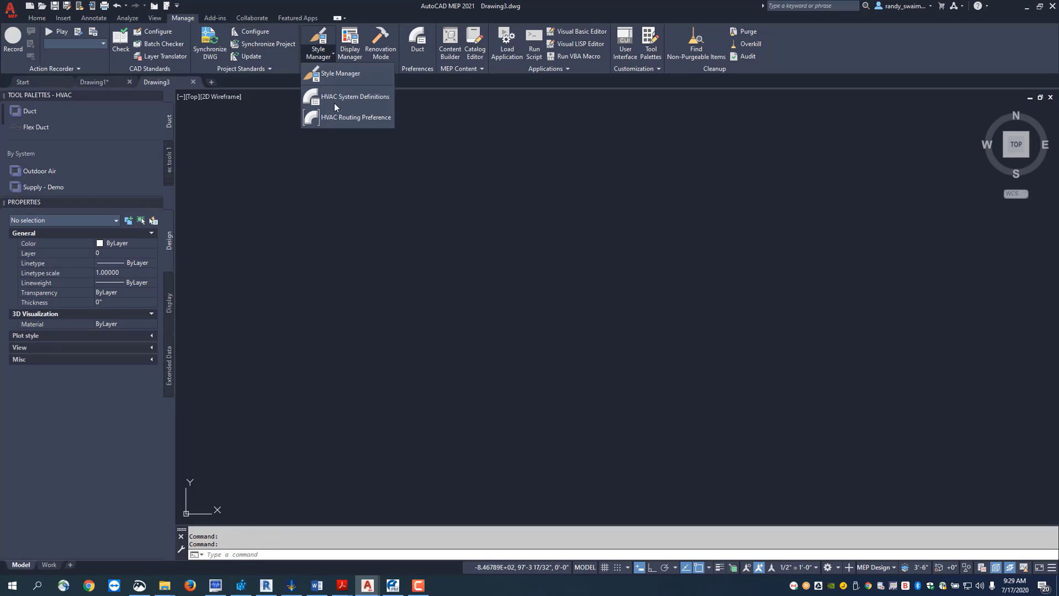
pyautogui.click(336, 118)
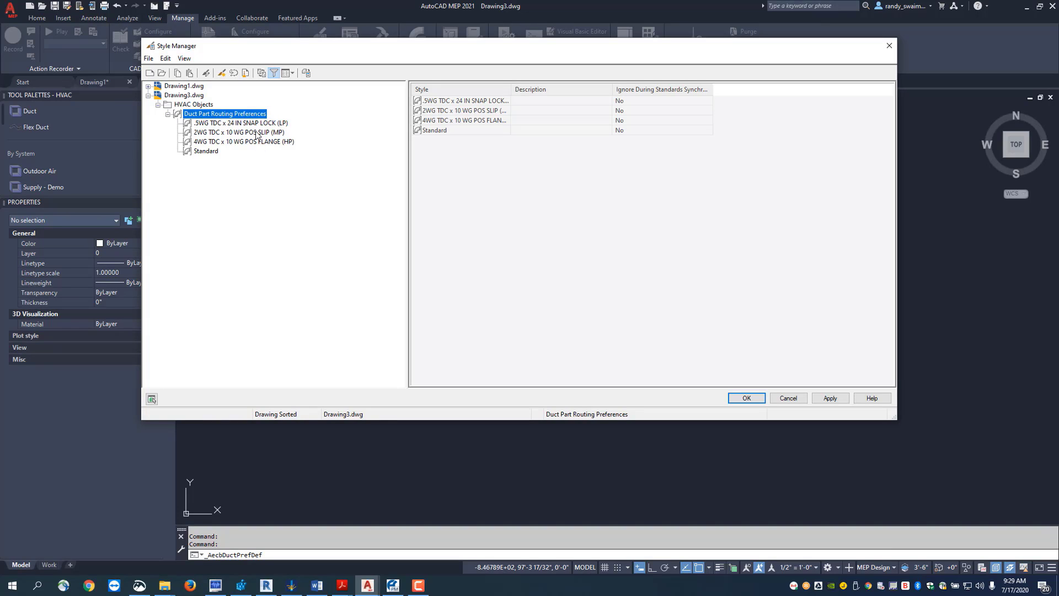
# Add a new duct part routing preference style named "2 WG 5 ft"
pyautogui.rightClick(215, 117)
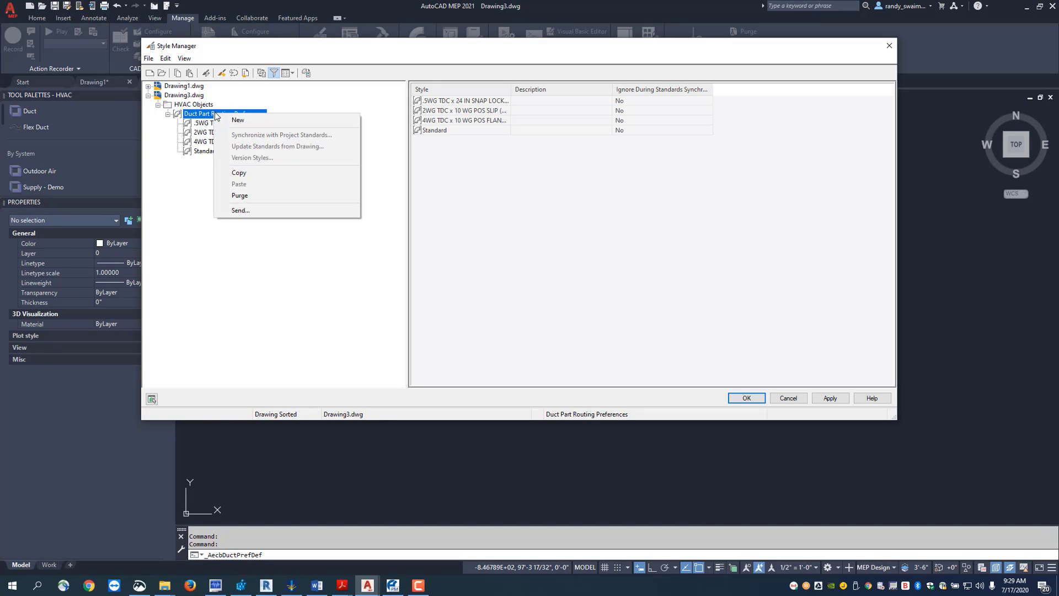
pyautogui.click(248, 121)
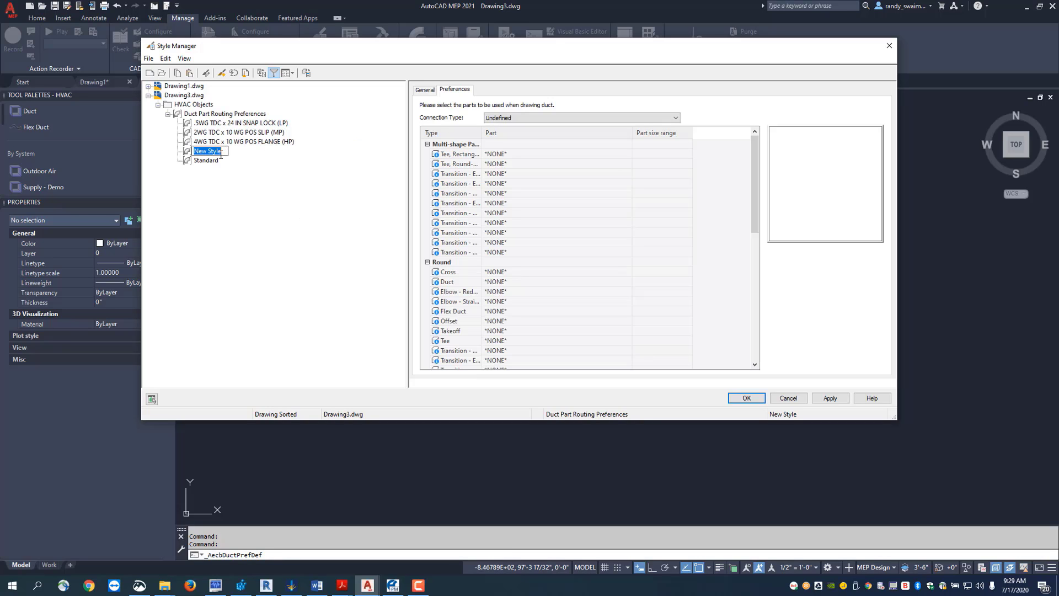
pyautogui.write('@')
pyautogui.write(' W')
pyautogui.write('G 5')
pyautogui.write(' ft')
pyautogui.write('t')
pyautogui.moveTo(199, 151); pyautogui.dragTo(190, 156)
pyautogui.write('2')
pyautogui.press('Return')
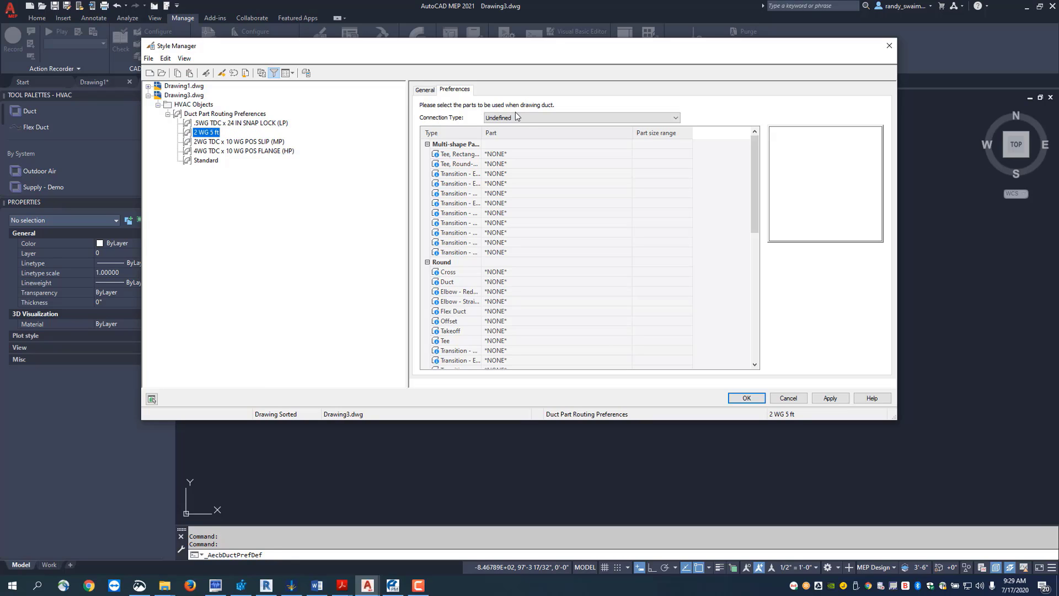
# Set the connection type of the 2 WG 5 ft style to Flange
pyautogui.click(674, 117)
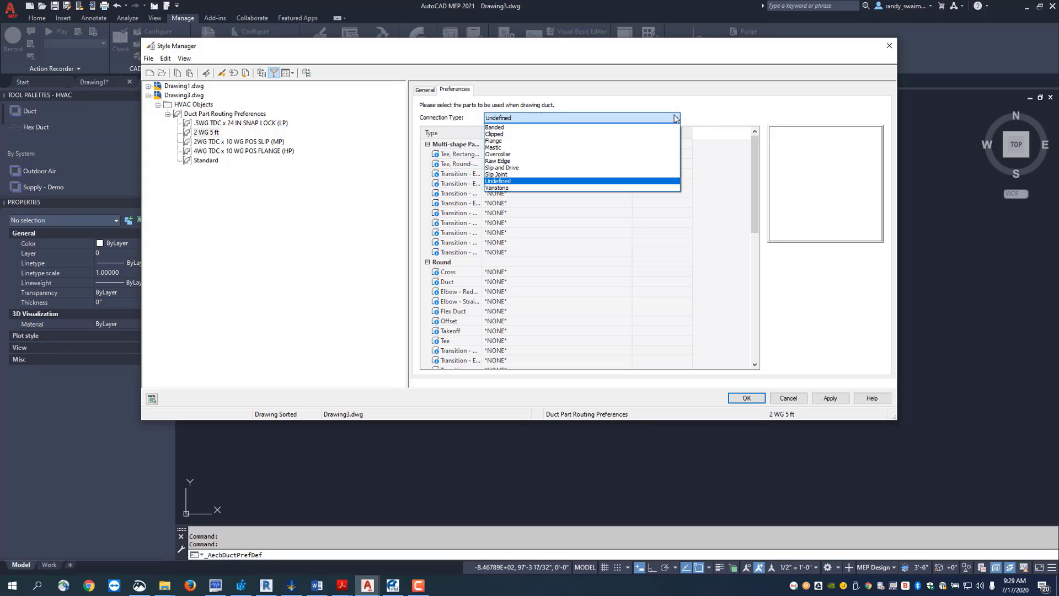
pyautogui.click(498, 141)
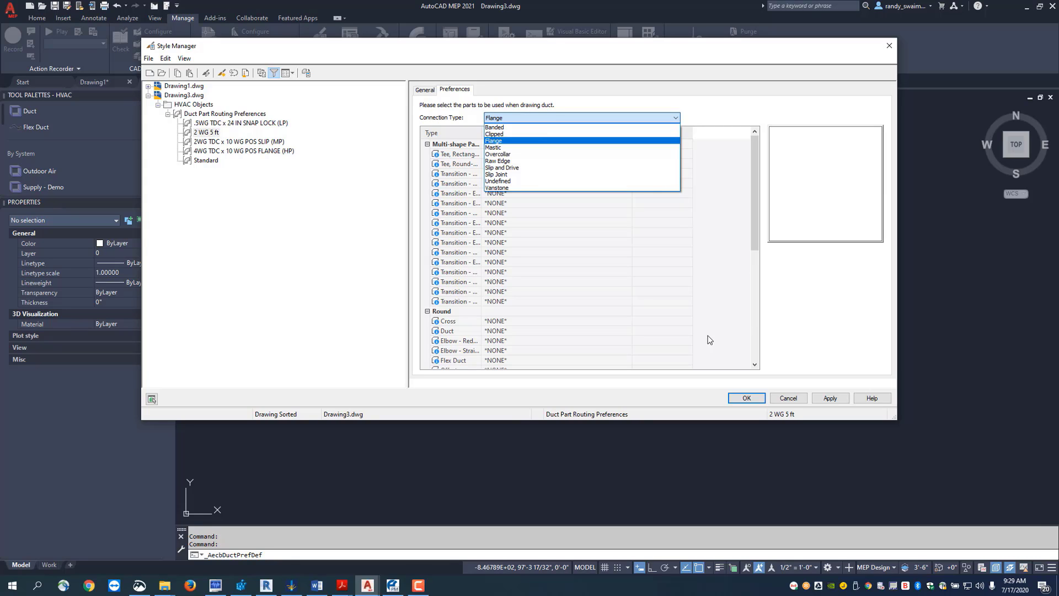
pyautogui.click(605, 275)
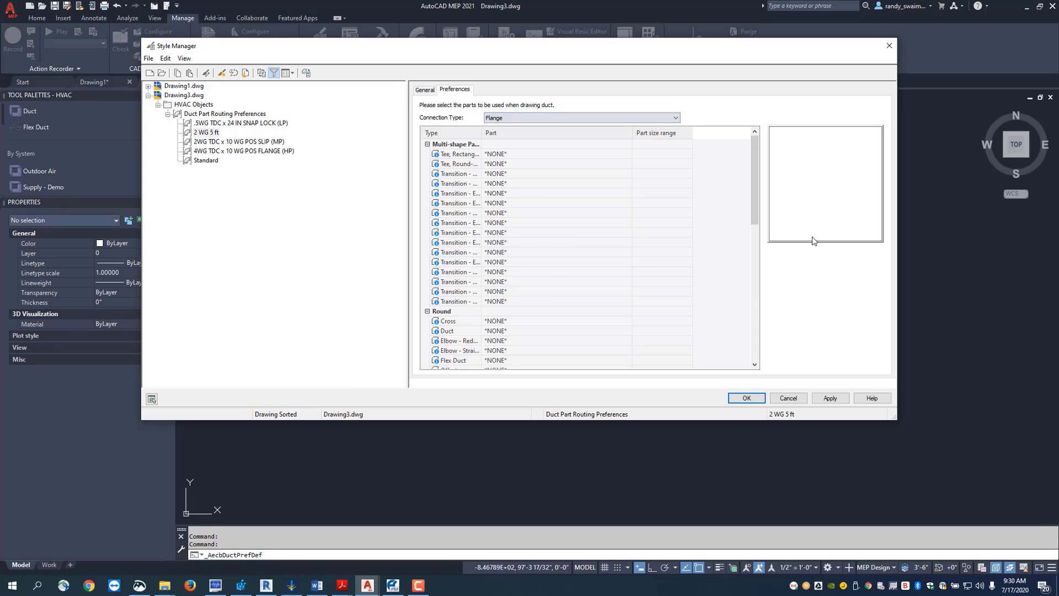
# Assign Rectangular Duct - Rectangular Defaults - 2 wg 5 ft TDC as the rectangular duct part
pyautogui.moveTo(753, 194); pyautogui.dragTo(753, 288)
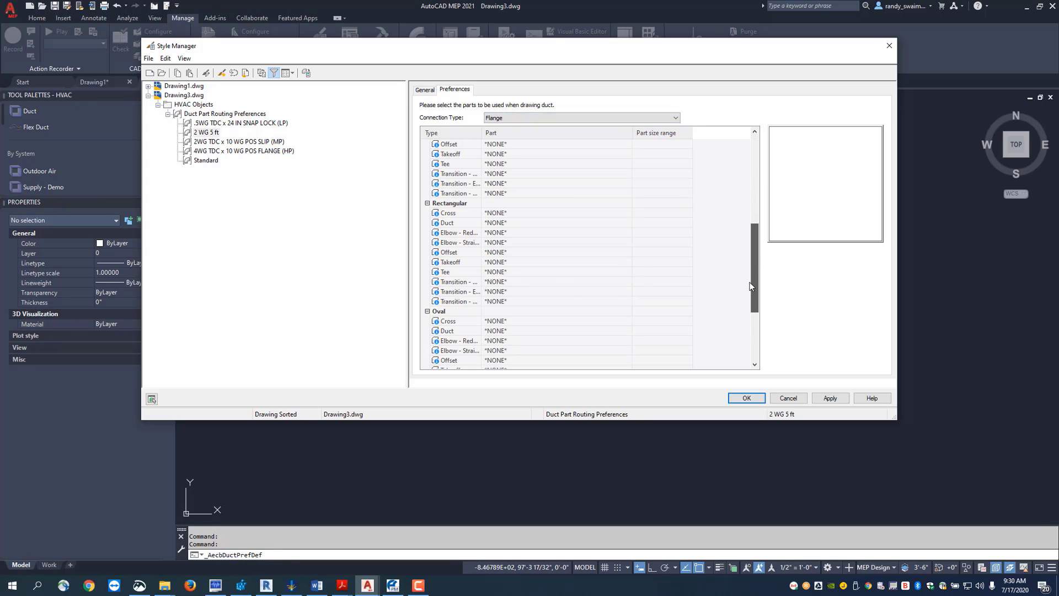
pyautogui.click(525, 223)
pyautogui.click(630, 222)
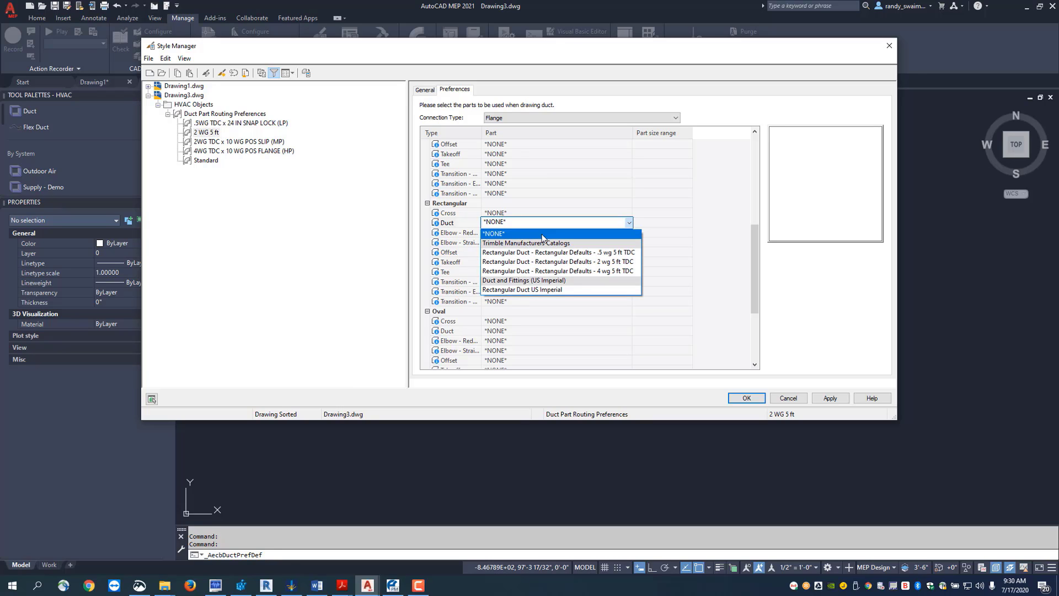
pyautogui.click(563, 262)
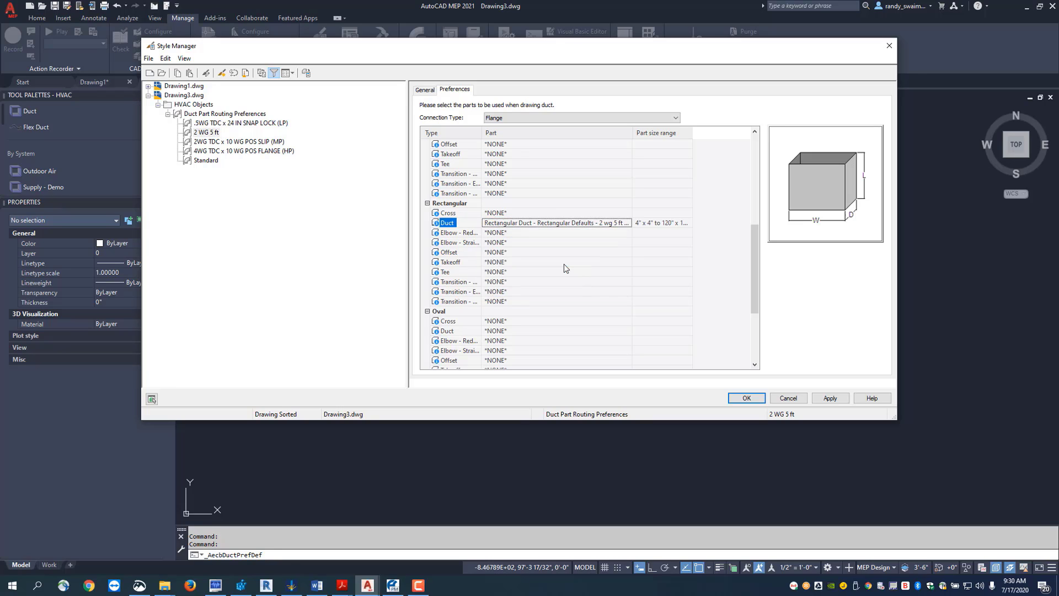
# Assign the 2 wg 5 ft TDC Rectangular Elbow, Square as the rectangular straight elbow and the matching Rectangular Tap, Shoe as the takeoff
pyautogui.click(544, 242)
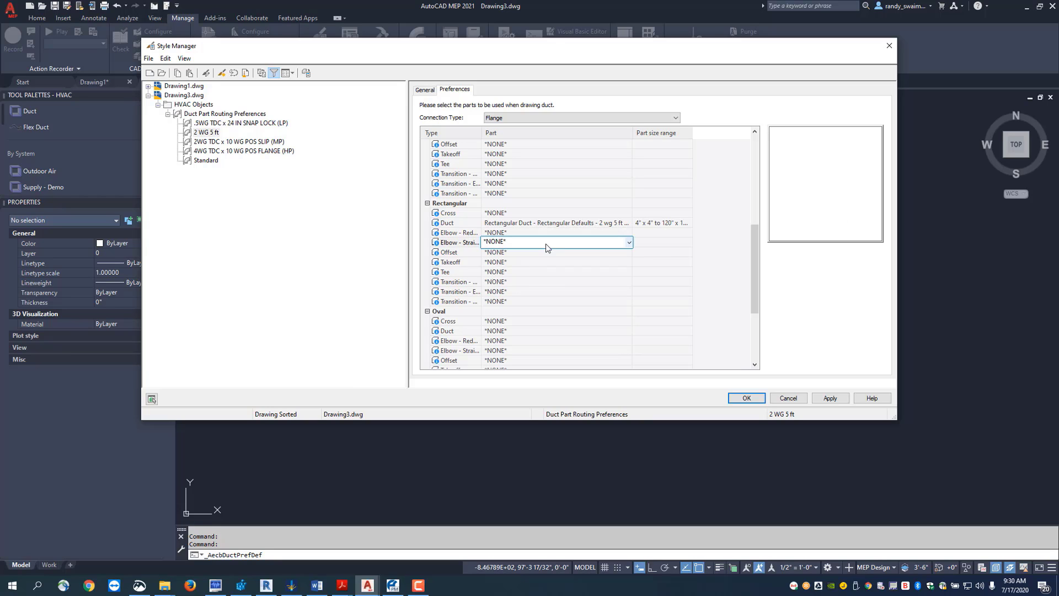
pyautogui.click(630, 245)
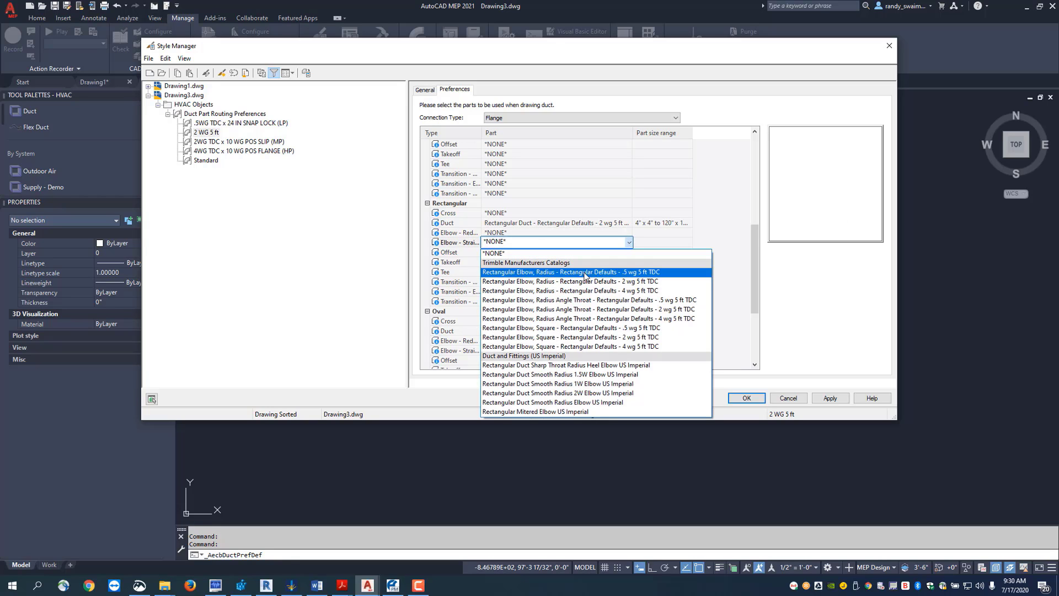
pyautogui.click(571, 338)
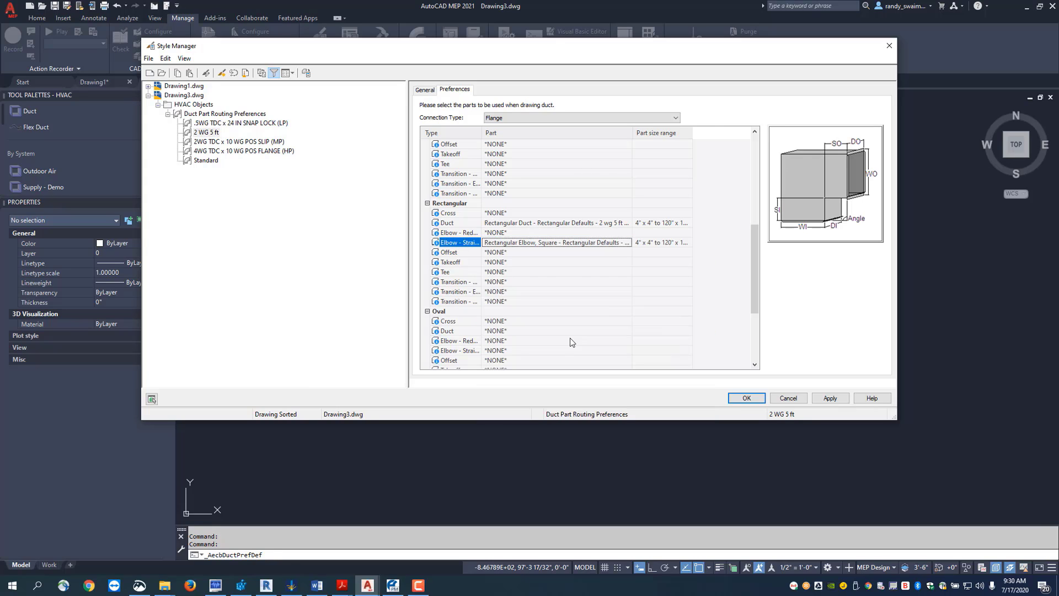
pyautogui.click(552, 263)
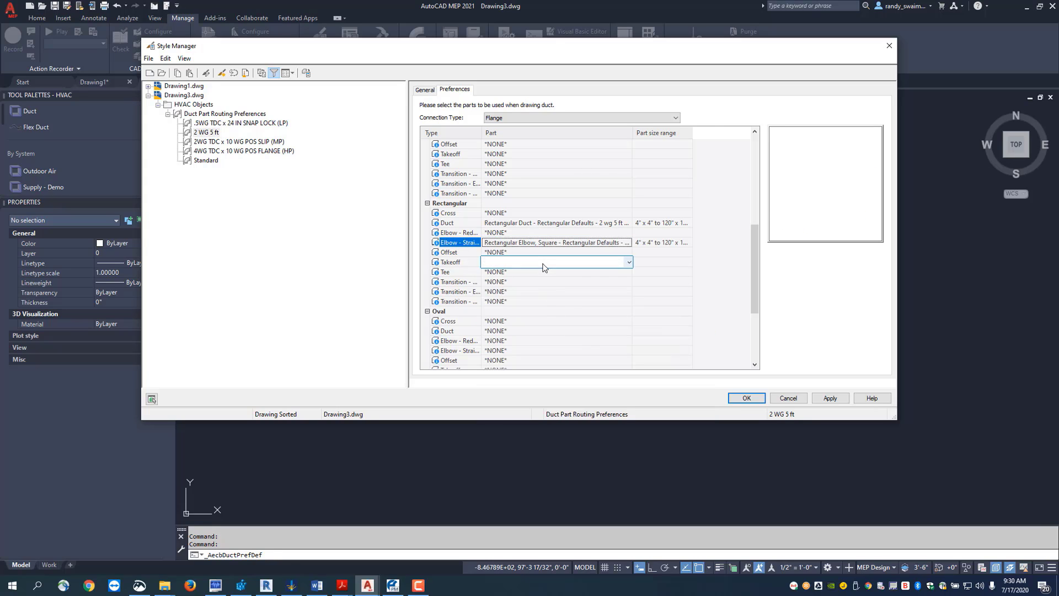
pyautogui.click(629, 262)
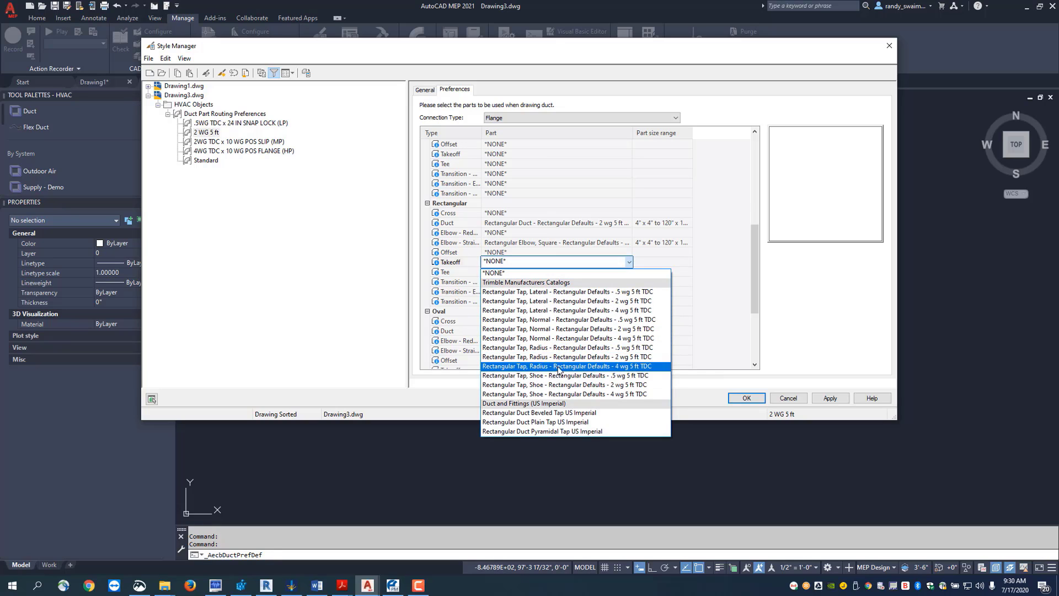
pyautogui.click(560, 385)
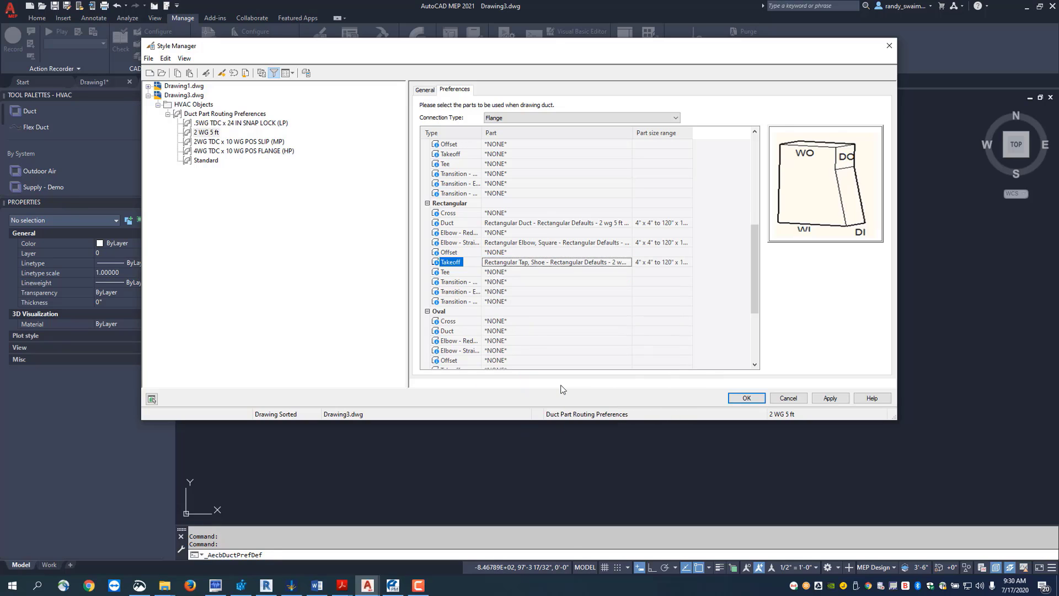
# Assign the Rectangular Defaults - 2 wg 5 ft TDC concentric and eccentric transitions to the corresponding rectangular transition types
pyautogui.click(527, 282)
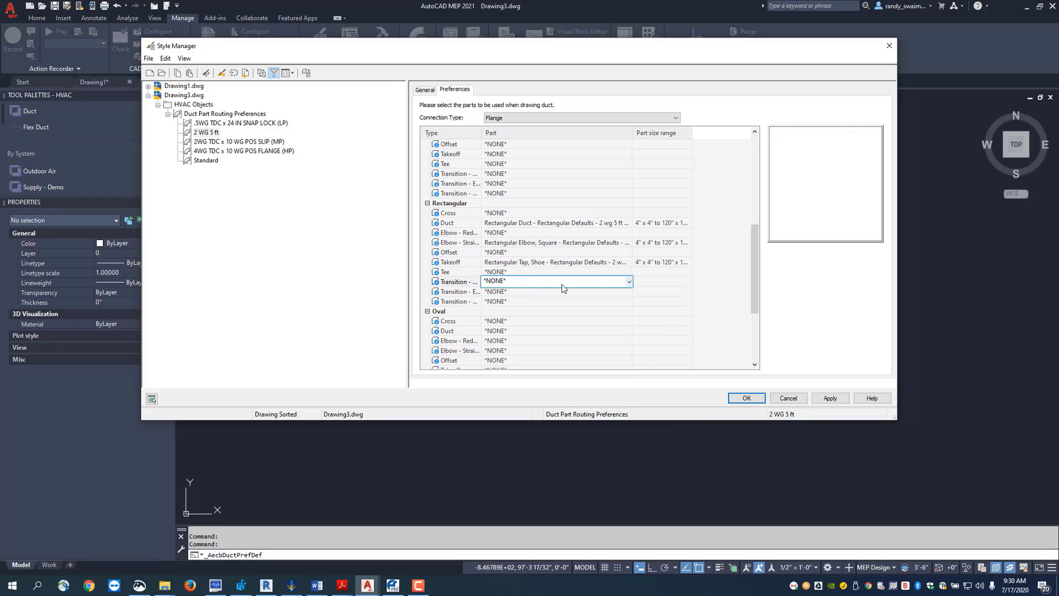
pyautogui.click(628, 282)
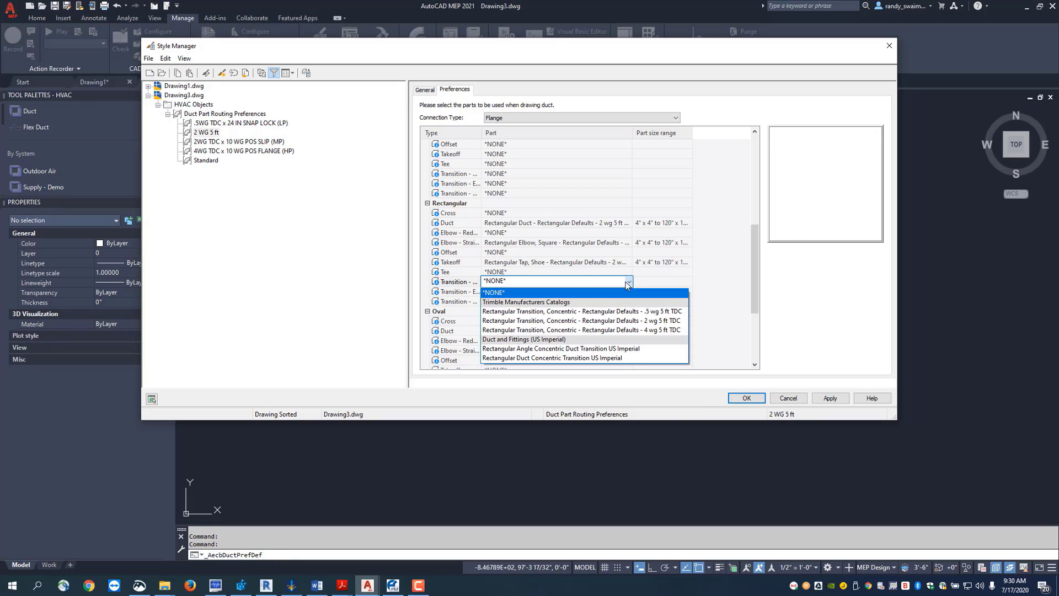
pyautogui.click(551, 321)
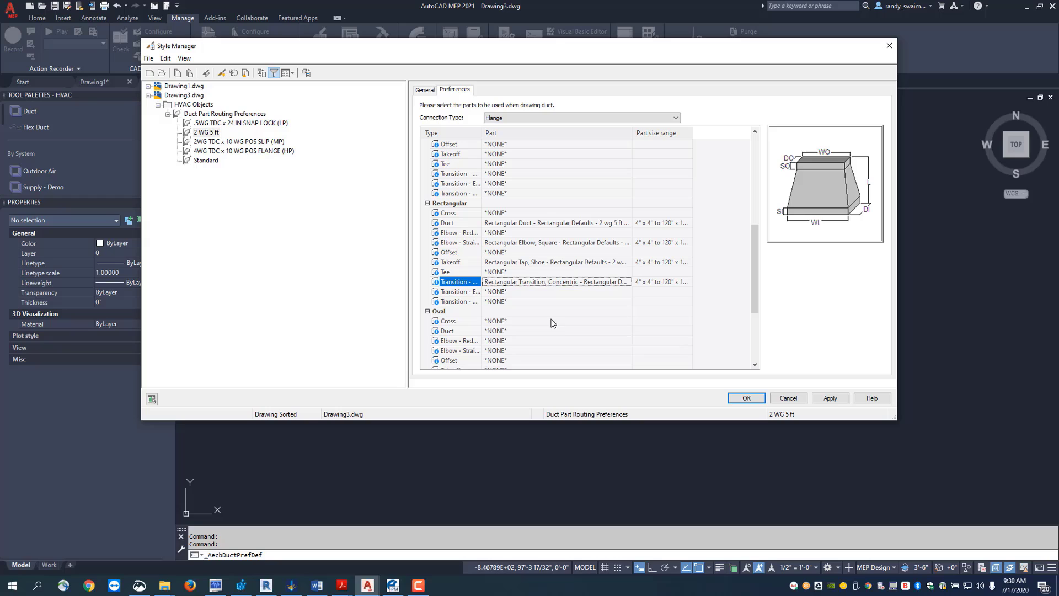
pyautogui.click(548, 291)
pyautogui.click(629, 291)
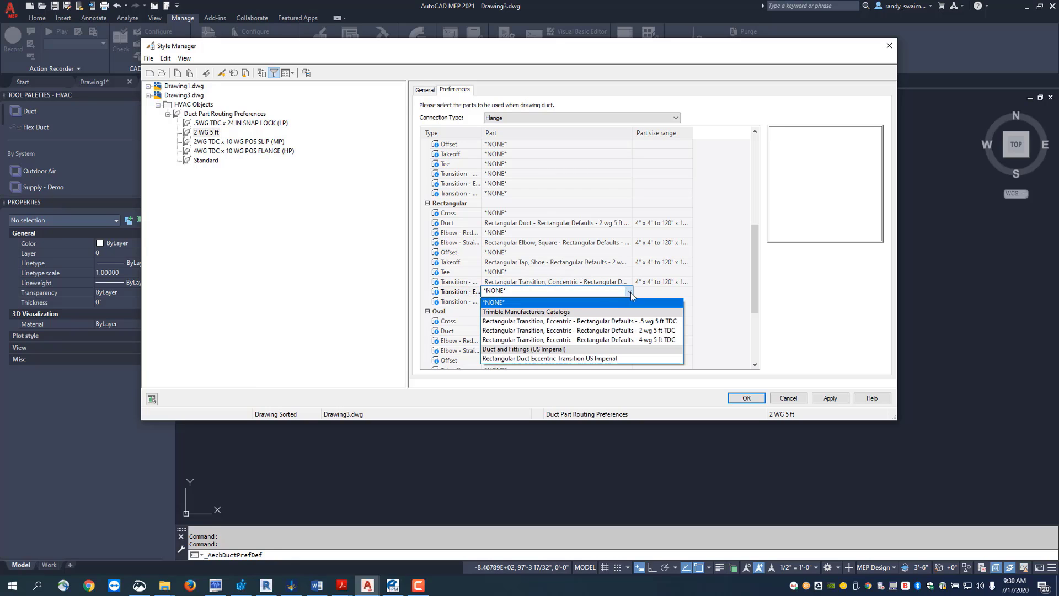
pyautogui.click(576, 331)
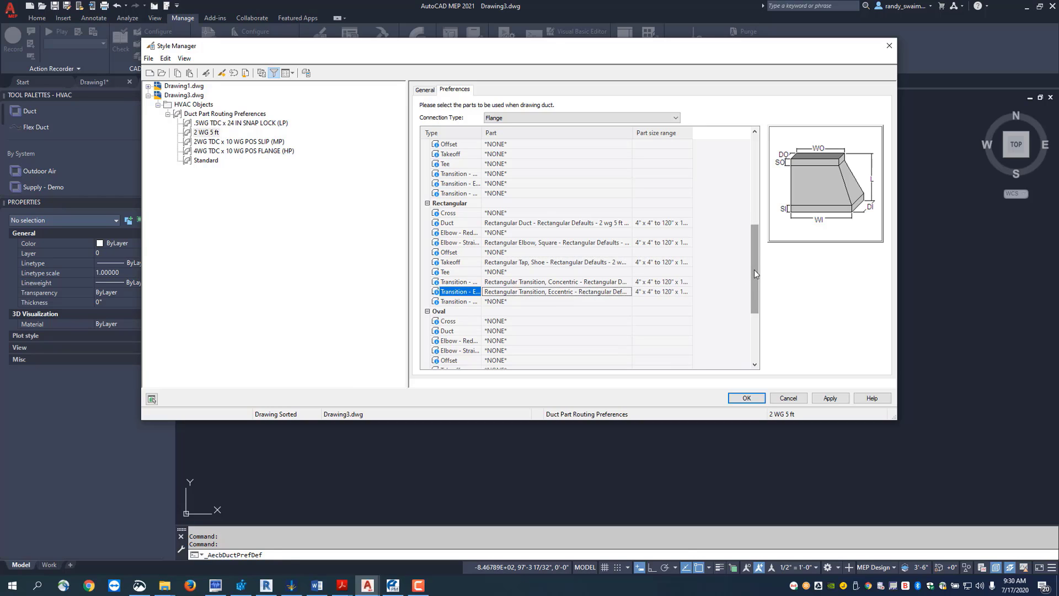
# Set the round duct and the gored round straight elbow to Round Defaults - 0 to 10 in WG Pos Round Slip
pyautogui.moveTo(755, 274); pyautogui.dragTo(757, 236)
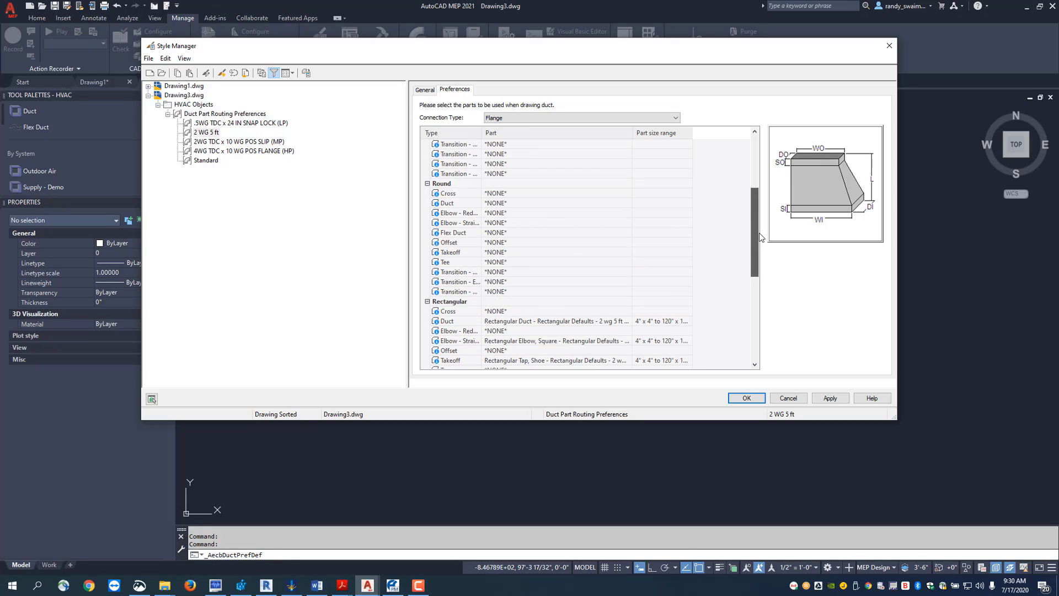
pyautogui.click(515, 202)
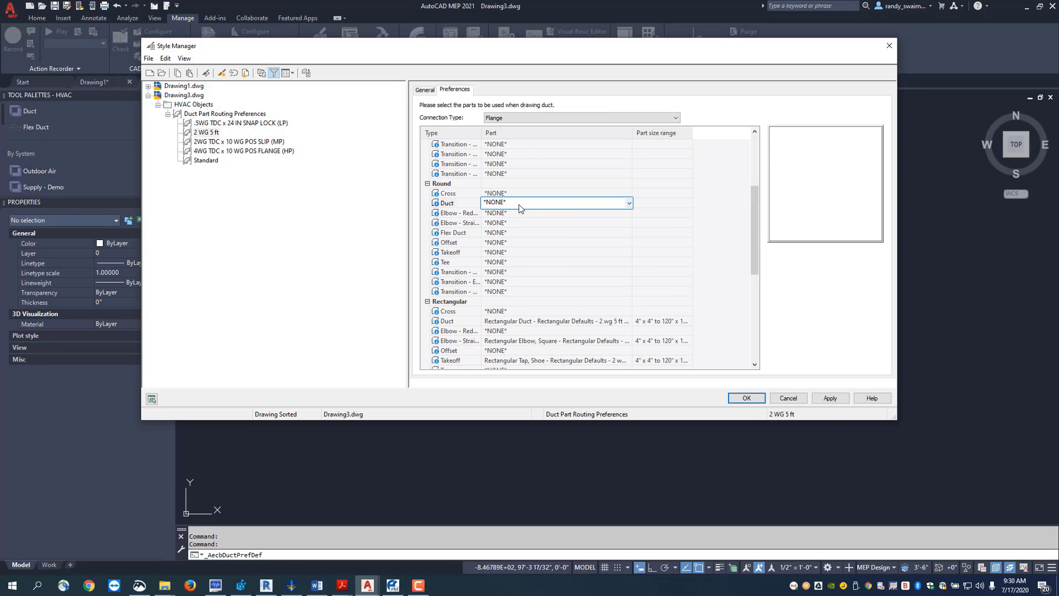
pyautogui.click(630, 204)
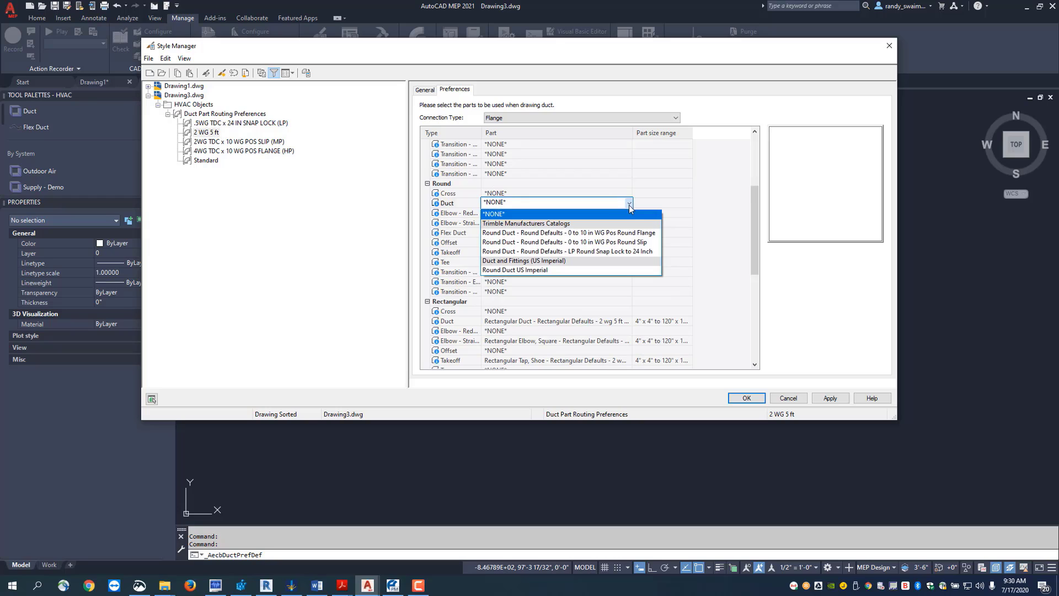
pyautogui.click(572, 243)
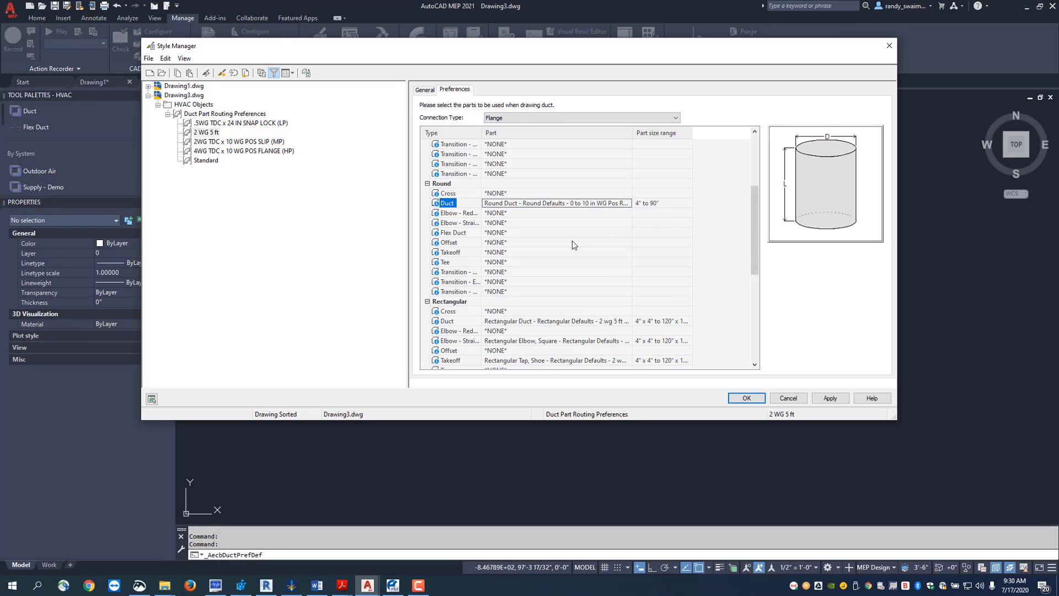
pyautogui.click(546, 224)
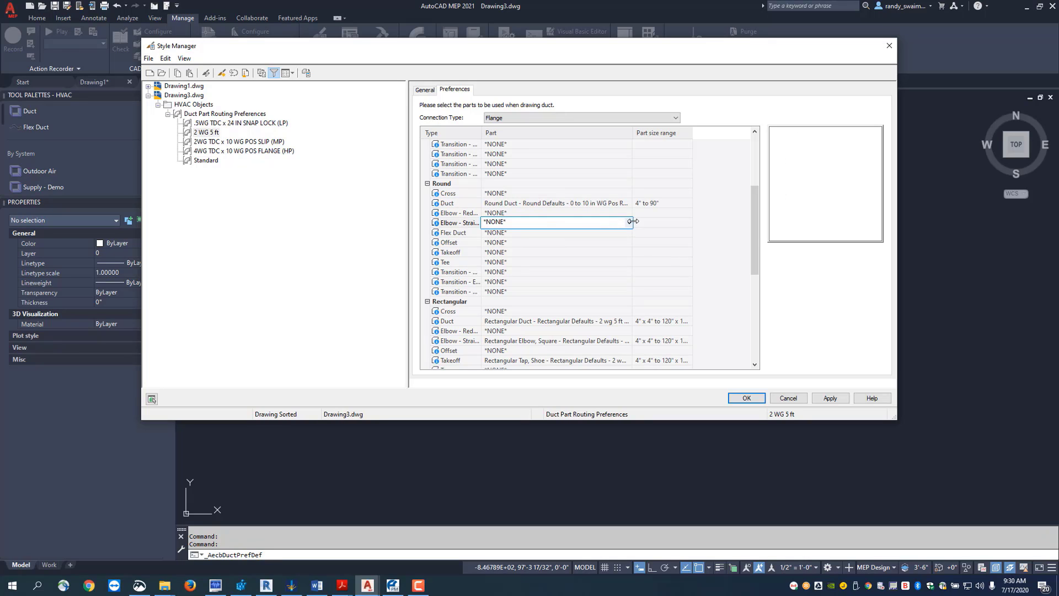
pyautogui.click(629, 224)
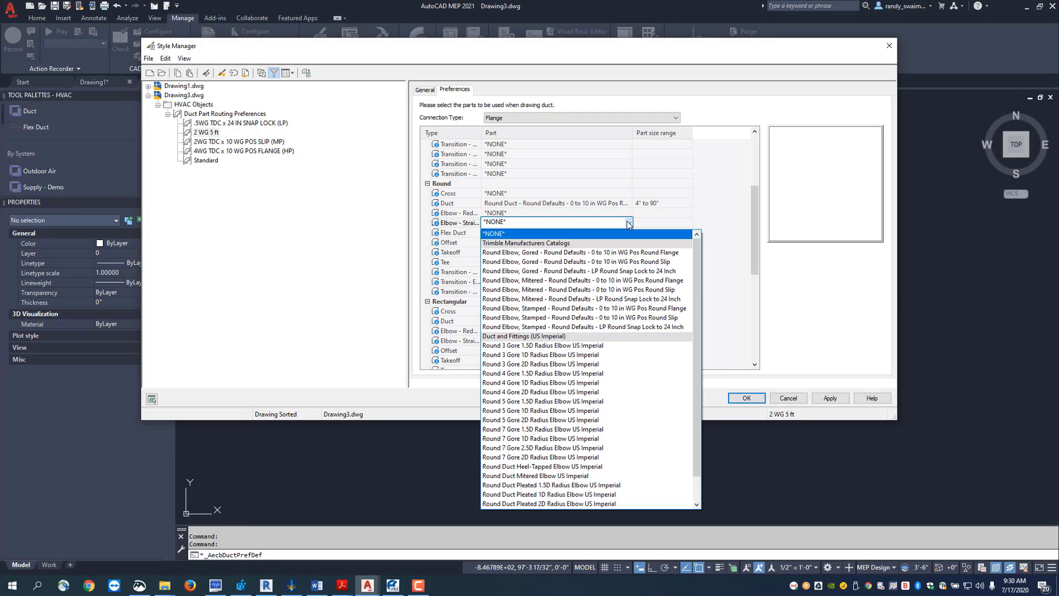
pyautogui.click(519, 262)
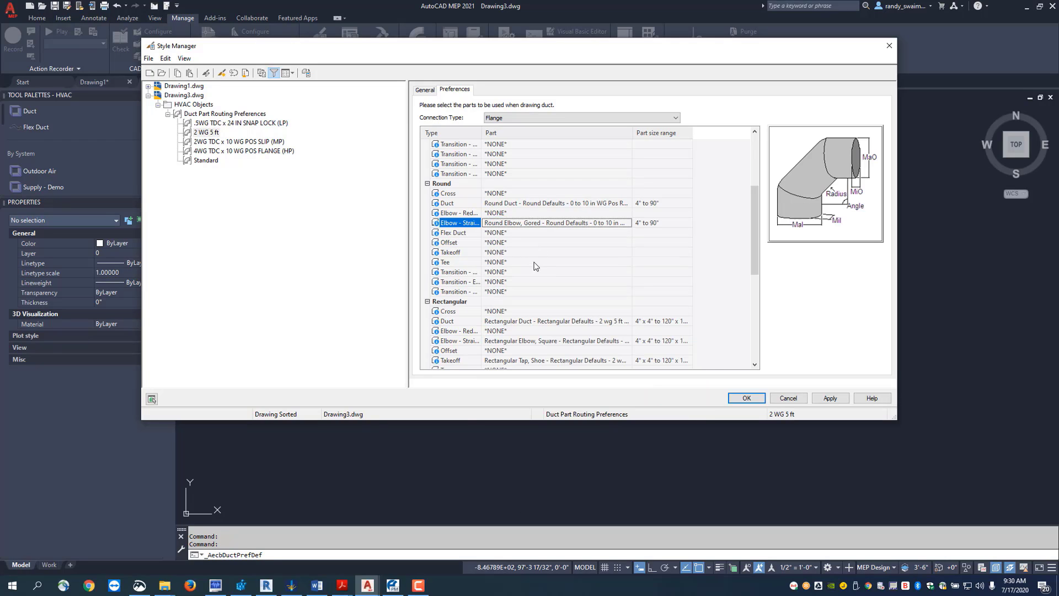
# Assign the 0 to 10 in WG Pos Round Slip conical tap as round takeoff and the matching concentric round transition, and accept the preferences
pyautogui.click(540, 252)
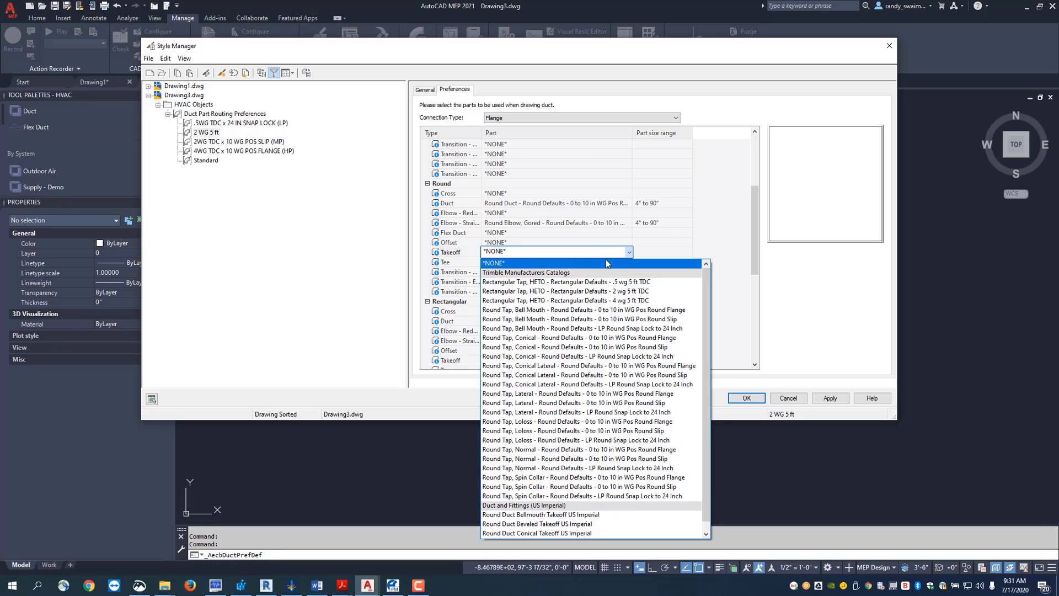
pyautogui.click(541, 347)
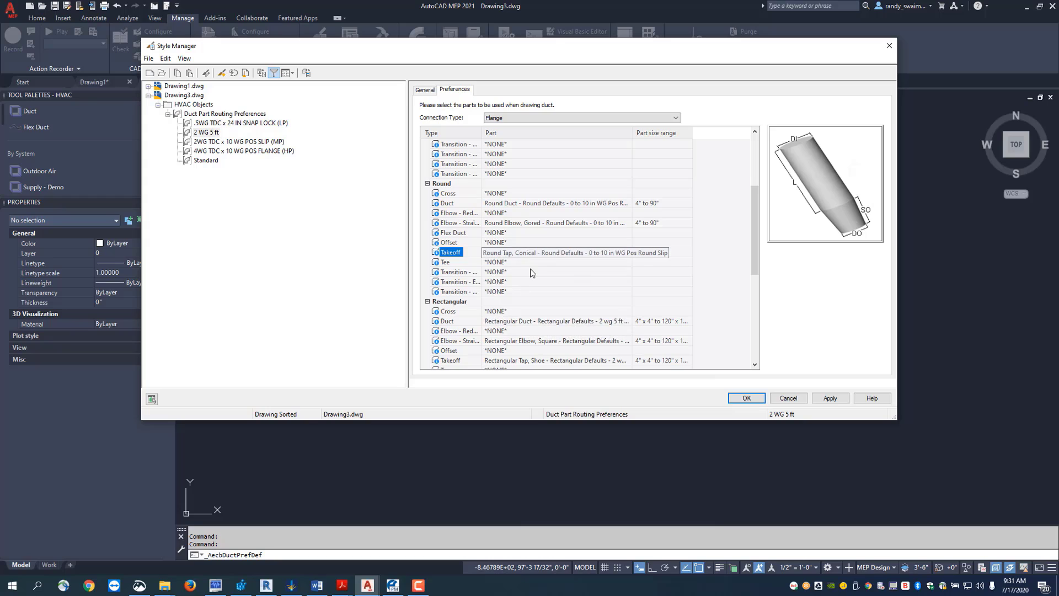
pyautogui.click(526, 272)
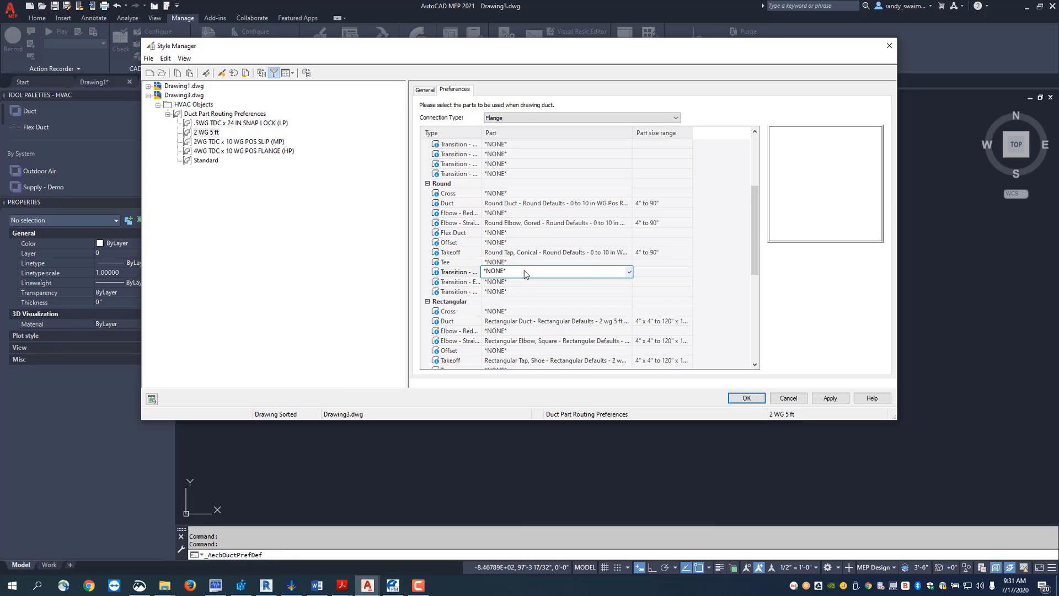
pyautogui.click(629, 271)
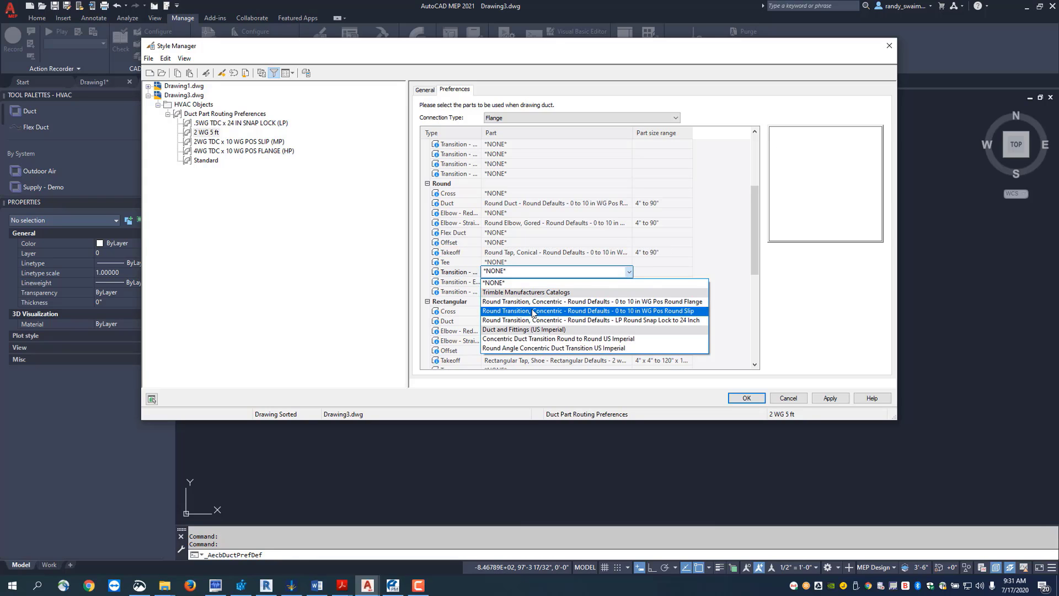
pyautogui.click(533, 312)
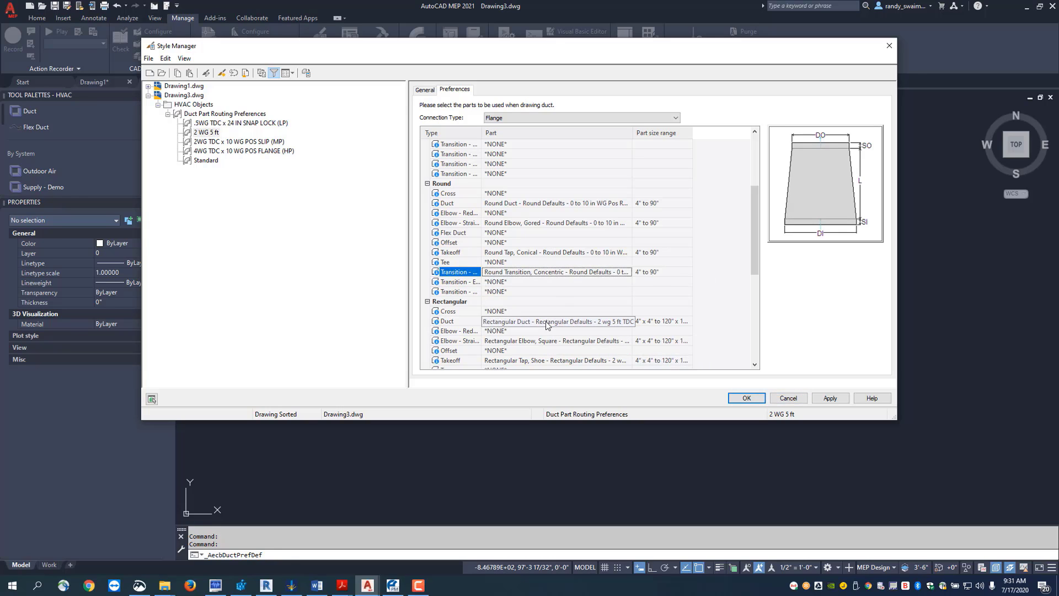
pyautogui.click(745, 399)
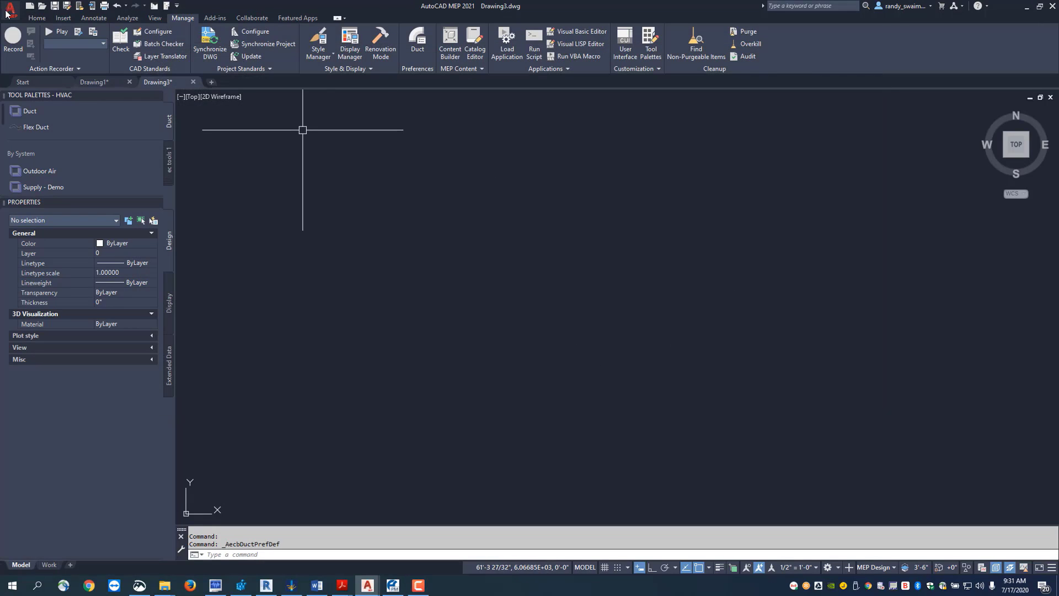
# Start saving the drawing as an AutoCAD Drawing Template (*.dwt) in the Template folder of Trimble EC-CAD for AutoCAD MEP 2021
pyautogui.click(11, 10)
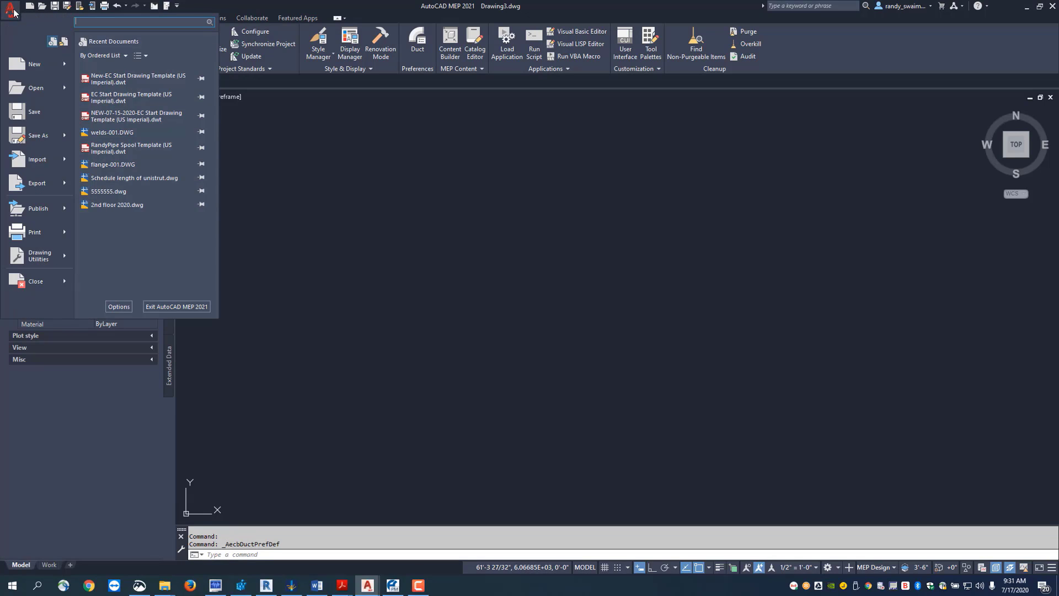
pyautogui.click(19, 116)
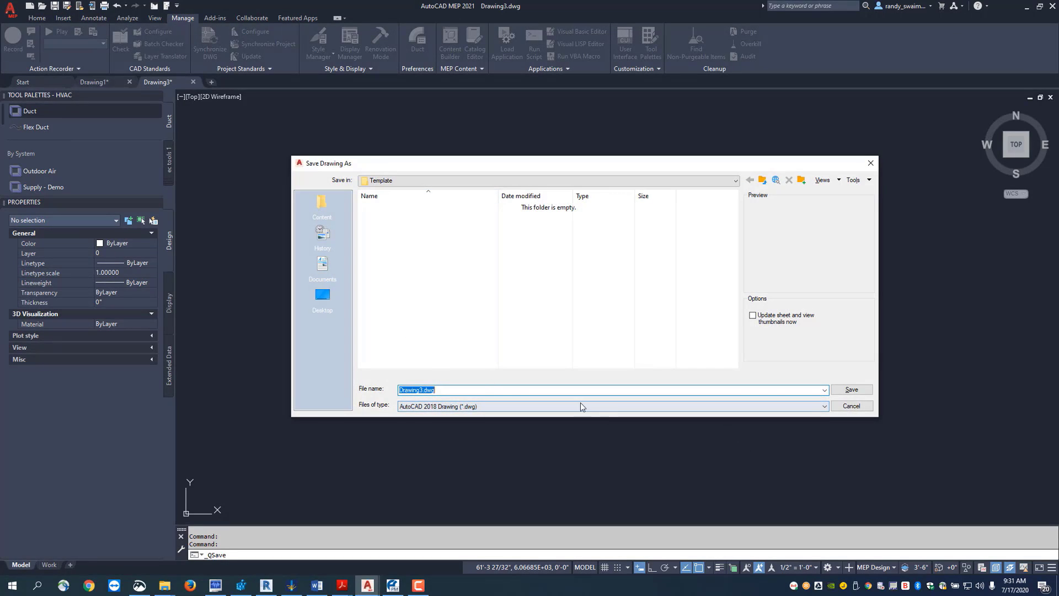
pyautogui.click(823, 407)
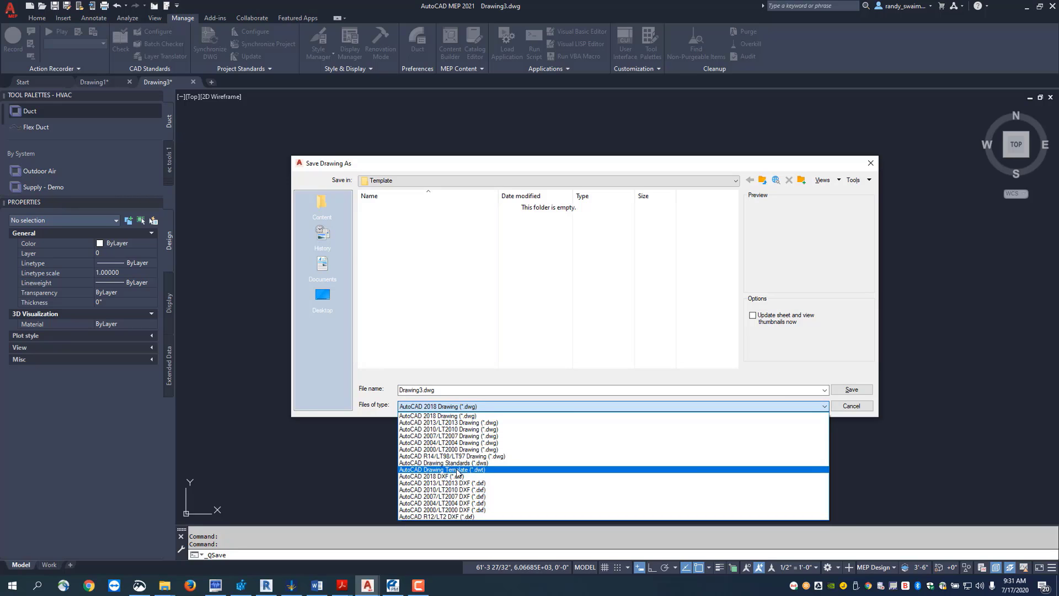
pyautogui.click(457, 470)
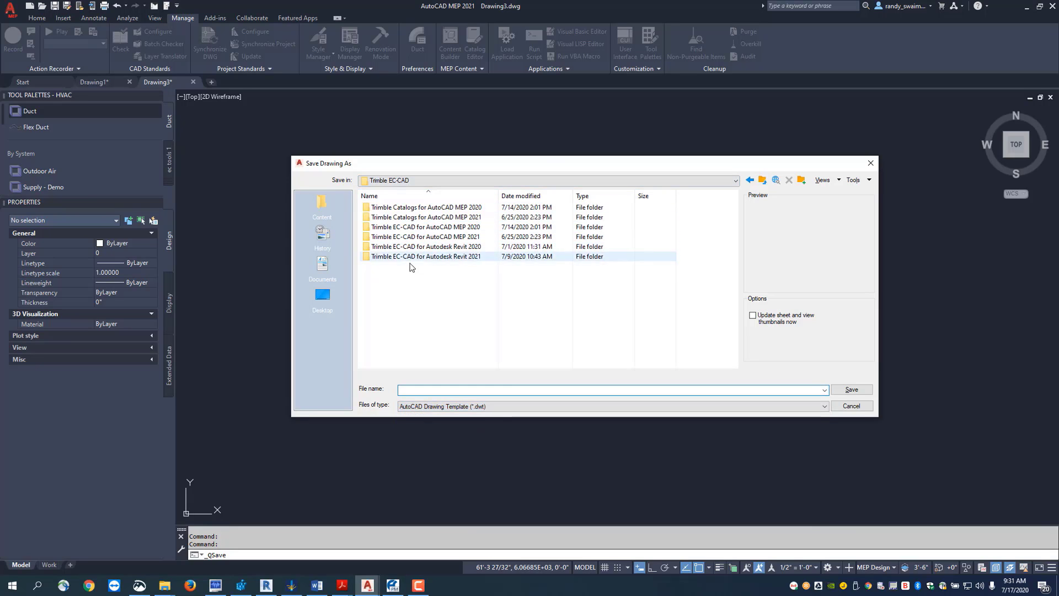
pyautogui.doubleClick(390, 237)
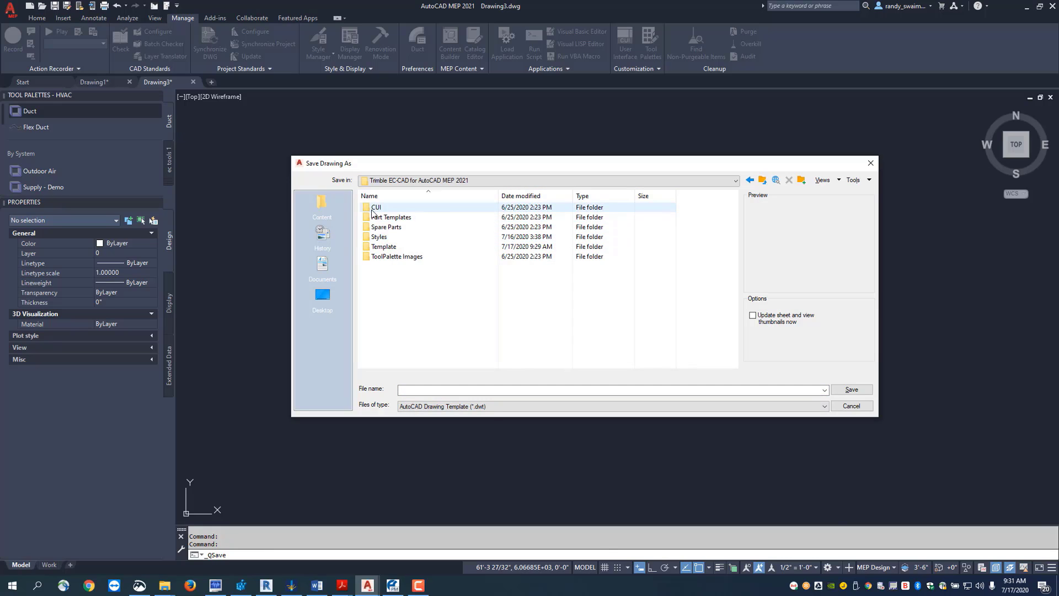
pyautogui.doubleClick(368, 248)
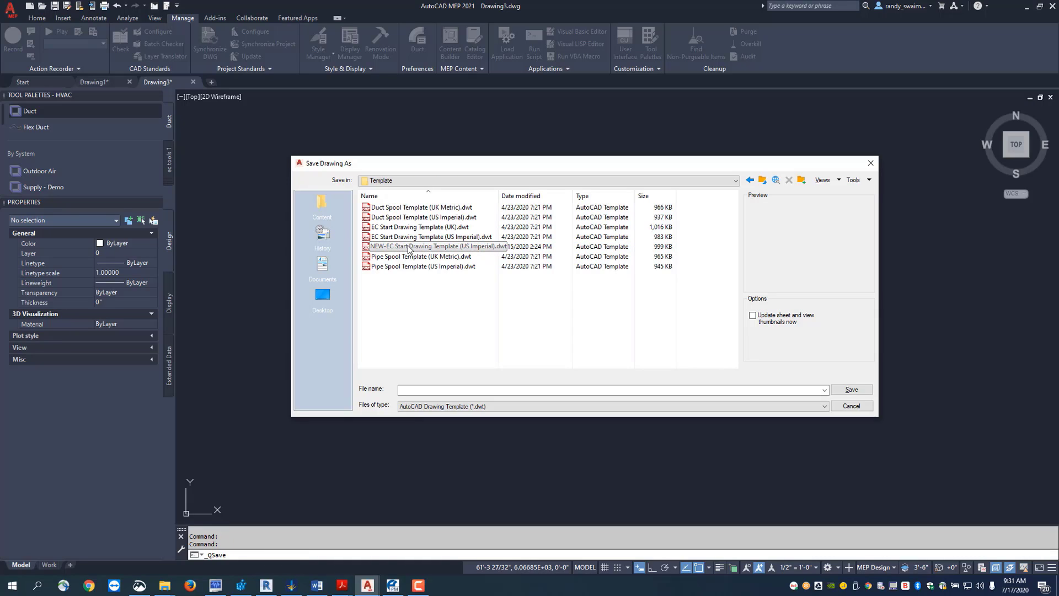
# Overwrite the existing NEW-EC Start Drawing Template (US Imperial).dwt with this drawing and accept the template options
pyautogui.click(384, 248)
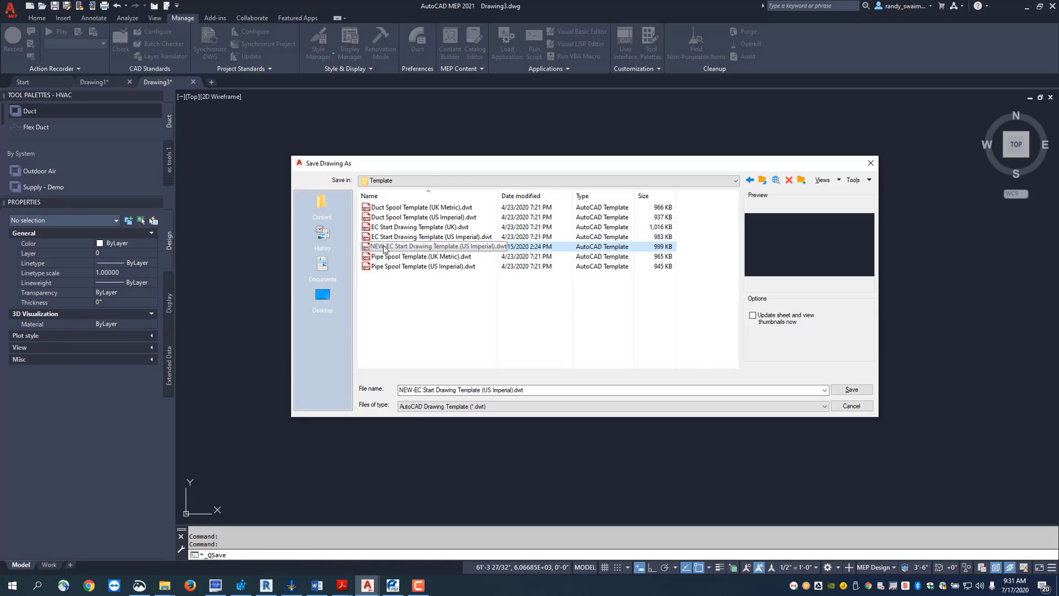
pyautogui.click(856, 390)
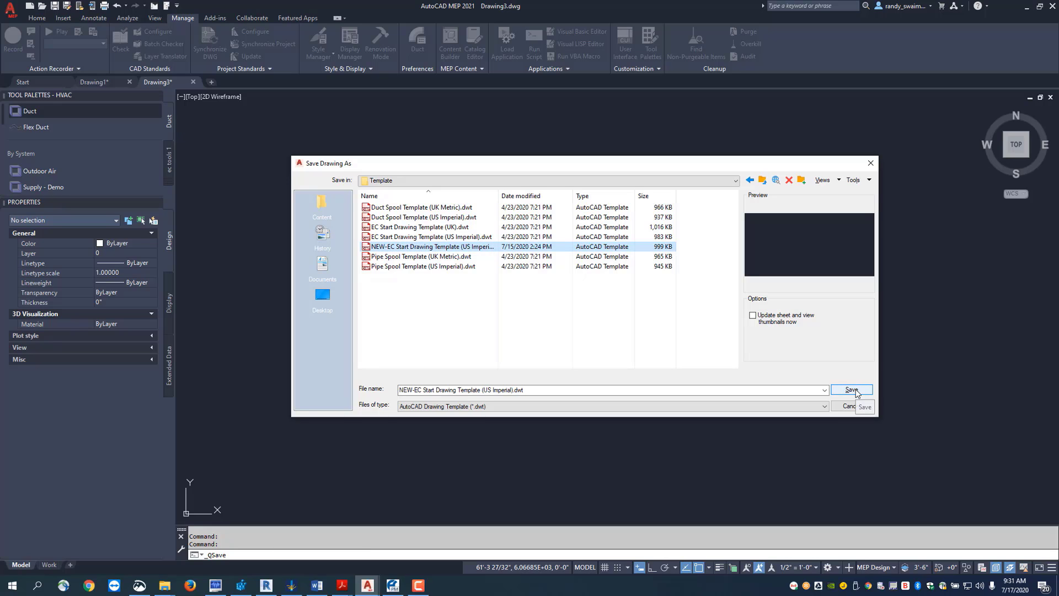
pyautogui.click(853, 390)
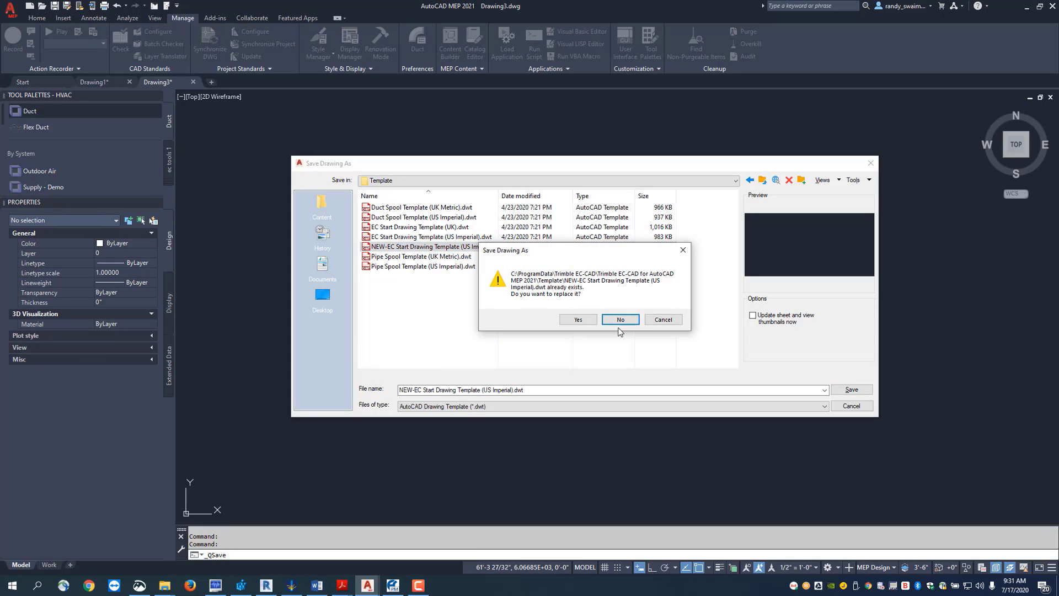
pyautogui.click(589, 319)
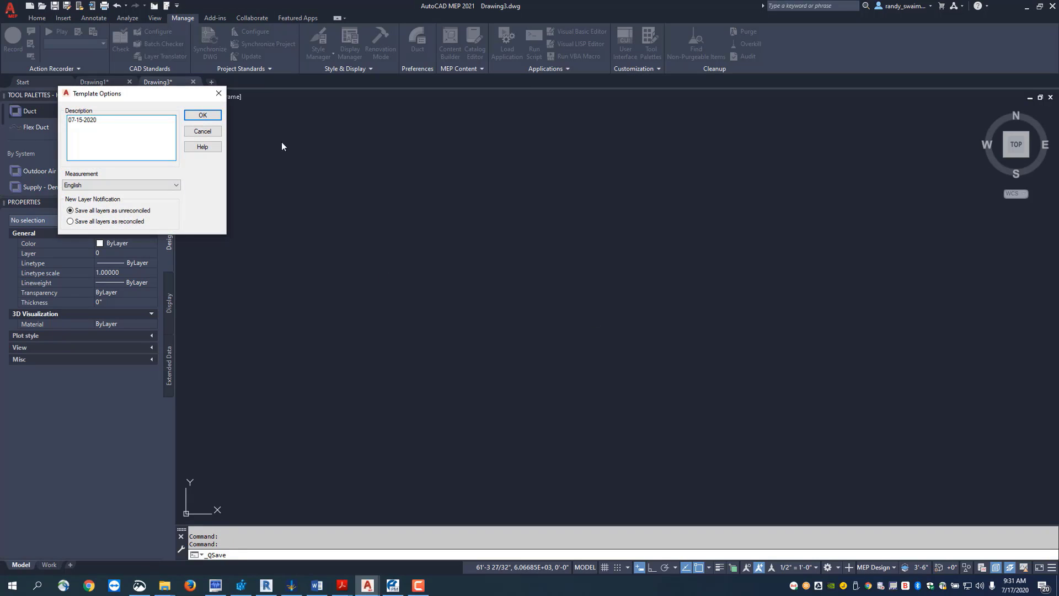
pyautogui.click(202, 114)
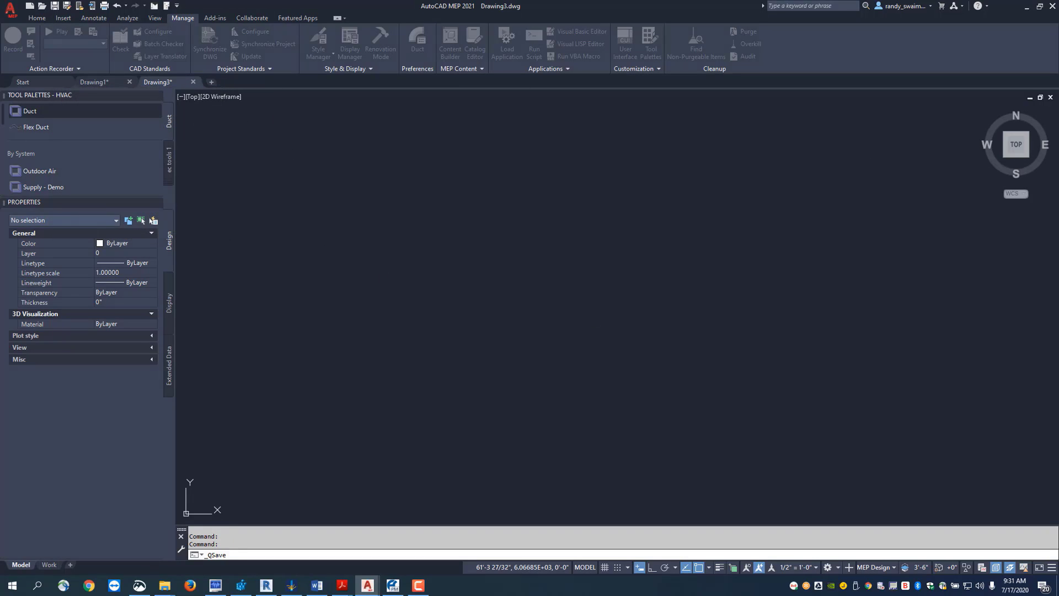